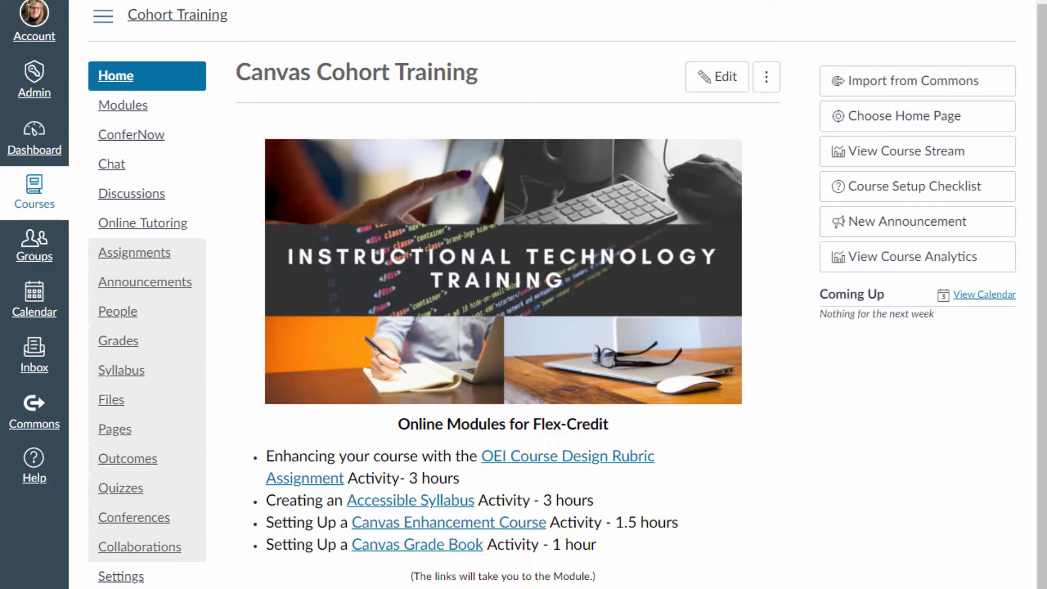
- Open the course's assignments list and add an assignment group named Labs
{"action": "left_click", "coordinate": [126, 252]}
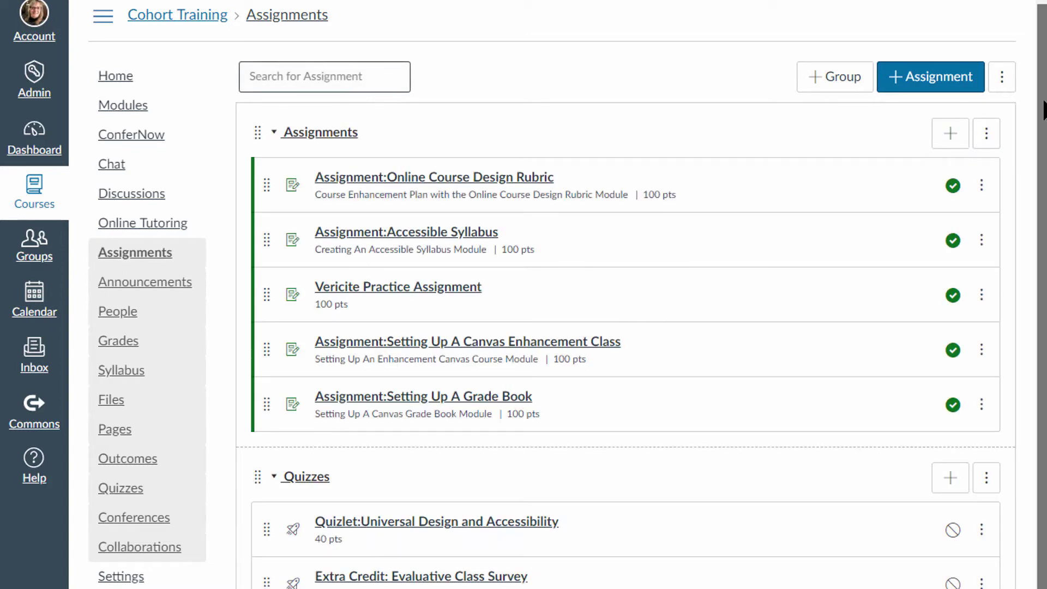
{"action": "left_click_drag", "start_coordinate": [1043, 109], "coordinate": [1041, 144]}
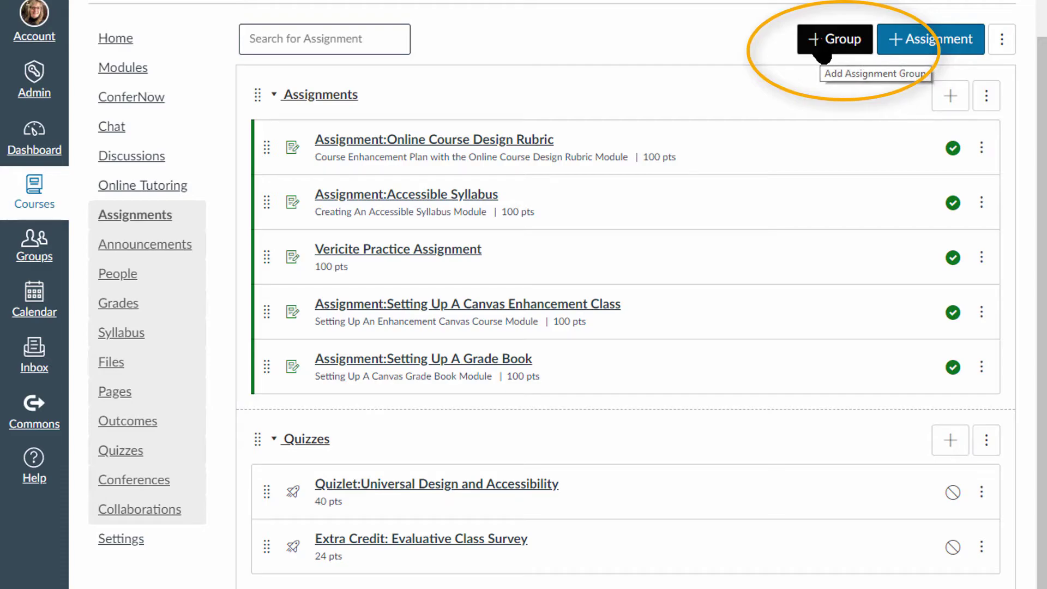
{"action": "left_click", "coordinate": [819, 41]}
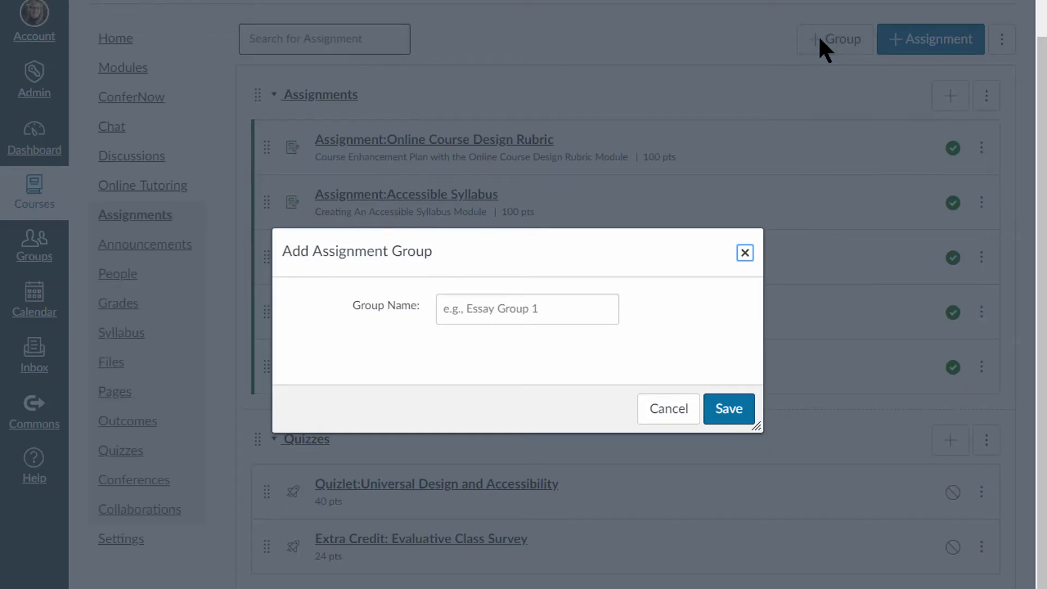
{"action": "left_click", "coordinate": [470, 307]}
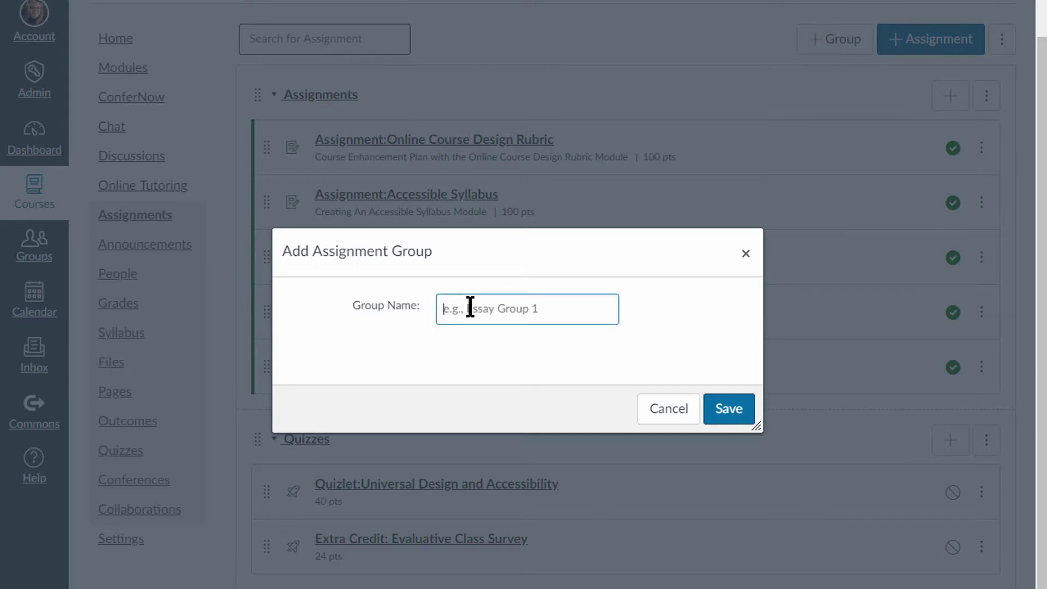
{"action": "type", "text": "Labs"}
{"action": "left_click", "coordinate": [729, 408]}
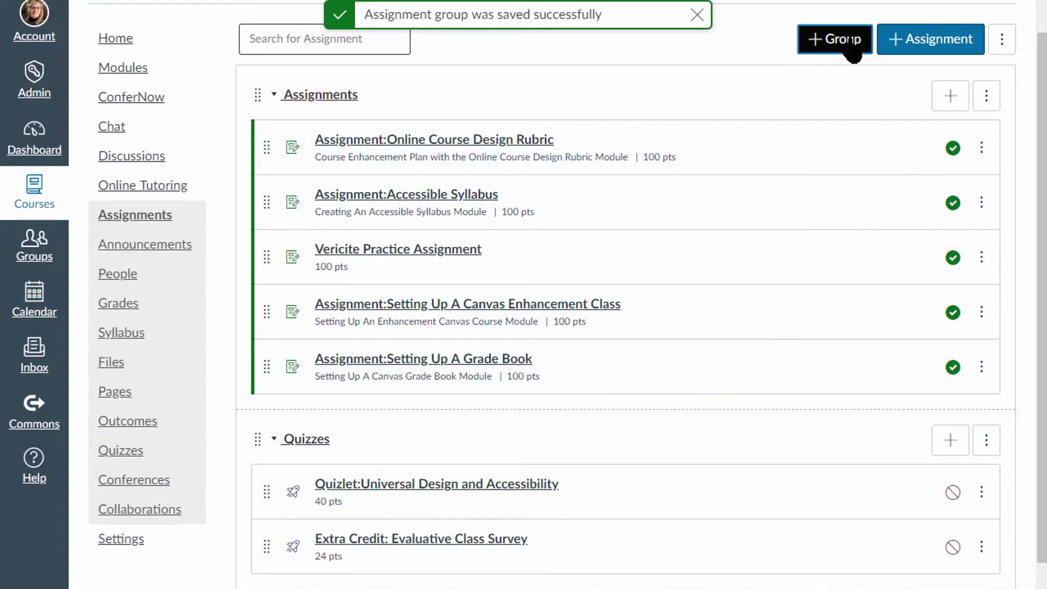
- Add another assignment group named Homework and look over the list of groups
{"action": "left_click", "coordinate": [849, 37]}
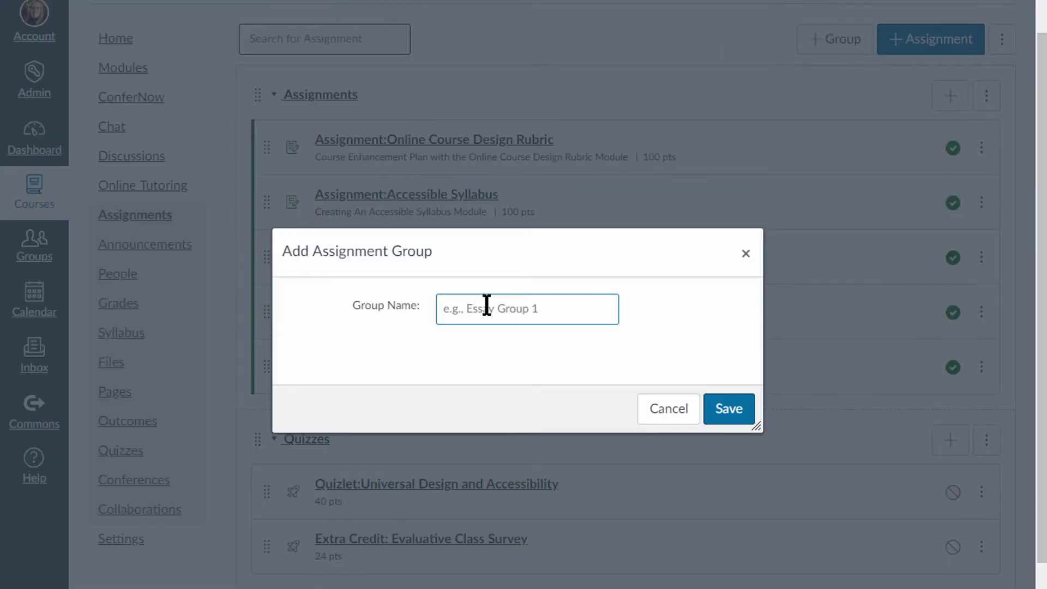
{"action": "type", "text": "Homework"}
{"action": "key", "text": "Return"}
{"action": "scroll", "coordinate": [1043, 175], "scroll_direction": "down", "scroll_amount": 2}
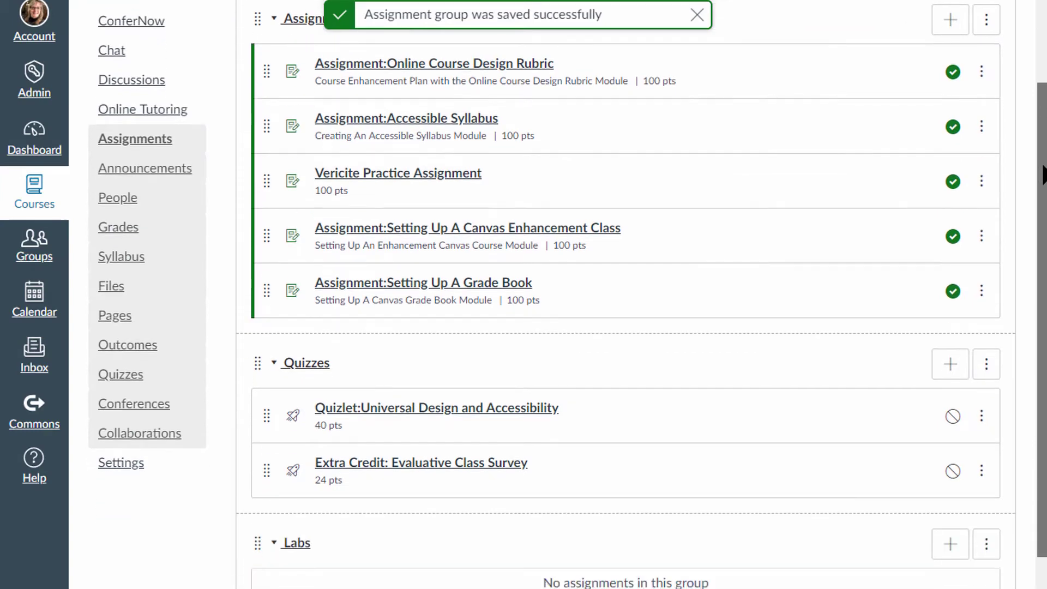
{"action": "left_click_drag", "start_coordinate": [1043, 176], "coordinate": [1039, 101]}
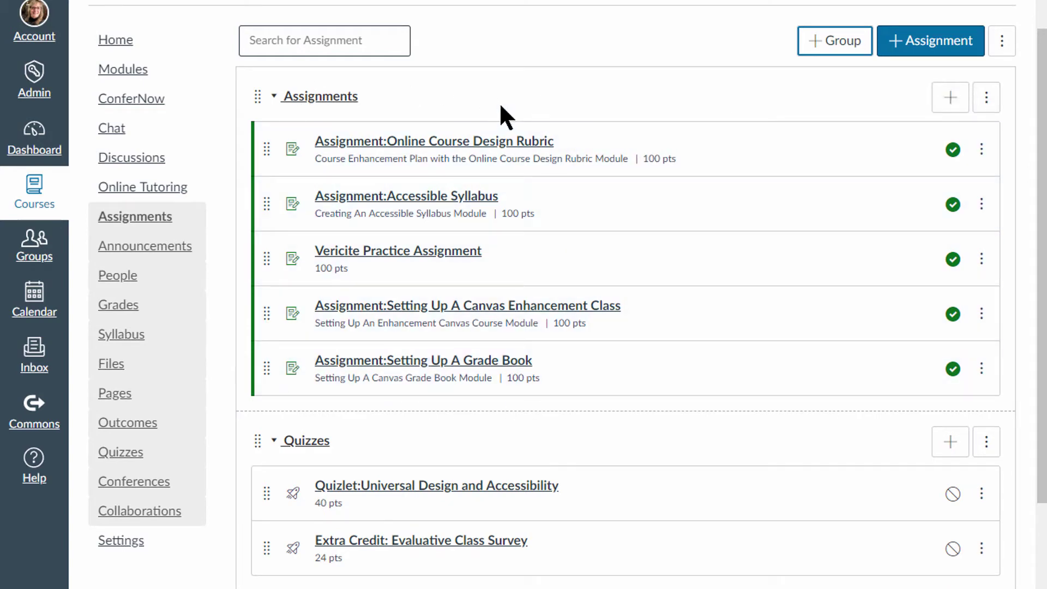
- Open the course gradebook and look across its assignment columns
{"action": "left_click", "coordinate": [124, 303]}
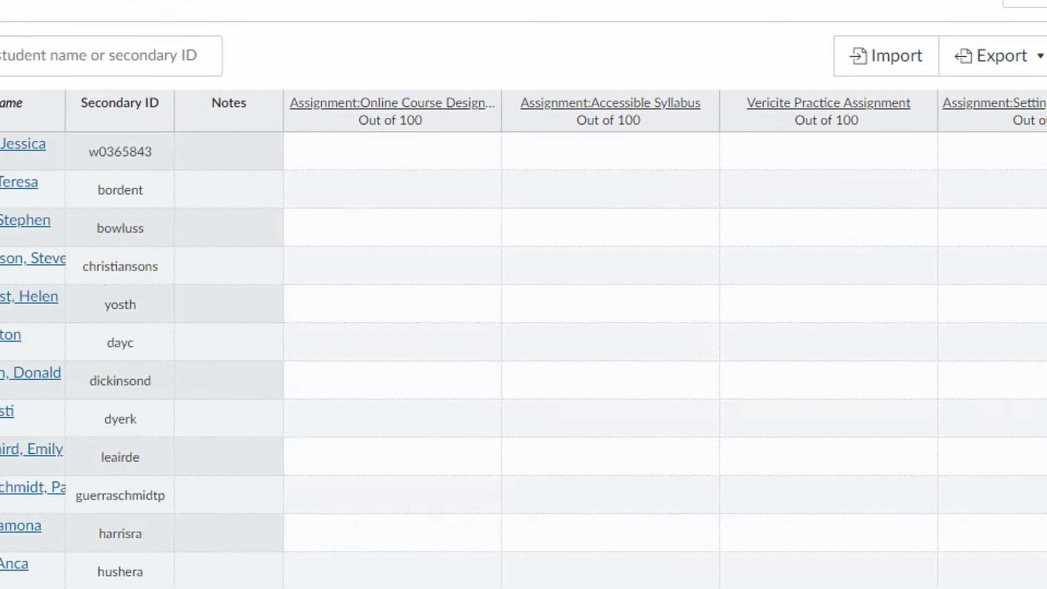
{"action": "left_click_drag", "start_coordinate": [344, 588], "coordinate": [731, 588]}
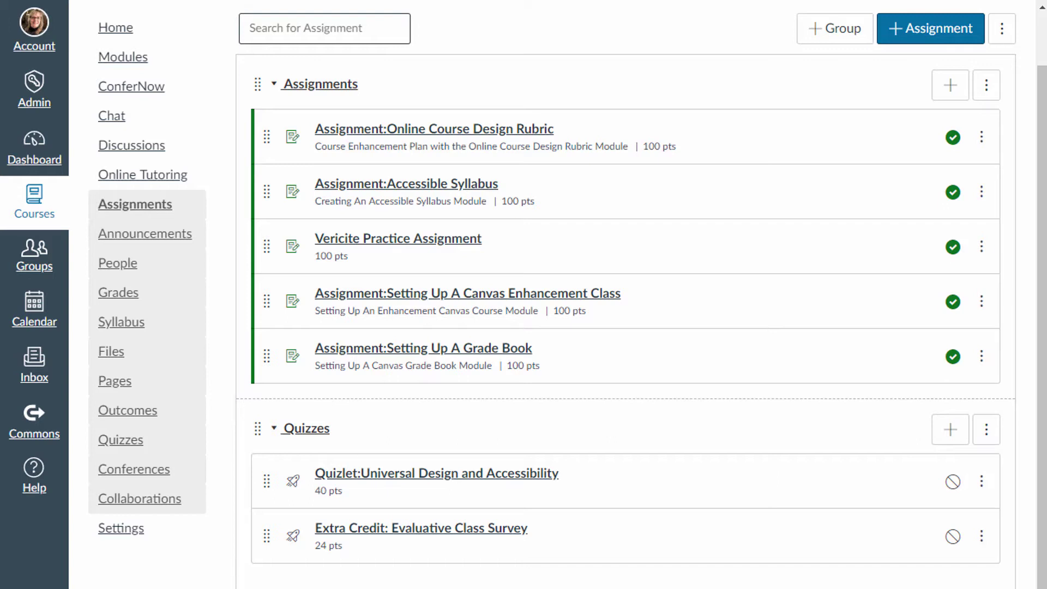
- Weight the final grade by assignment groups, with Assignments at 70% and Quizzes at 30%, and save
{"action": "left_click", "coordinate": [1002, 33]}
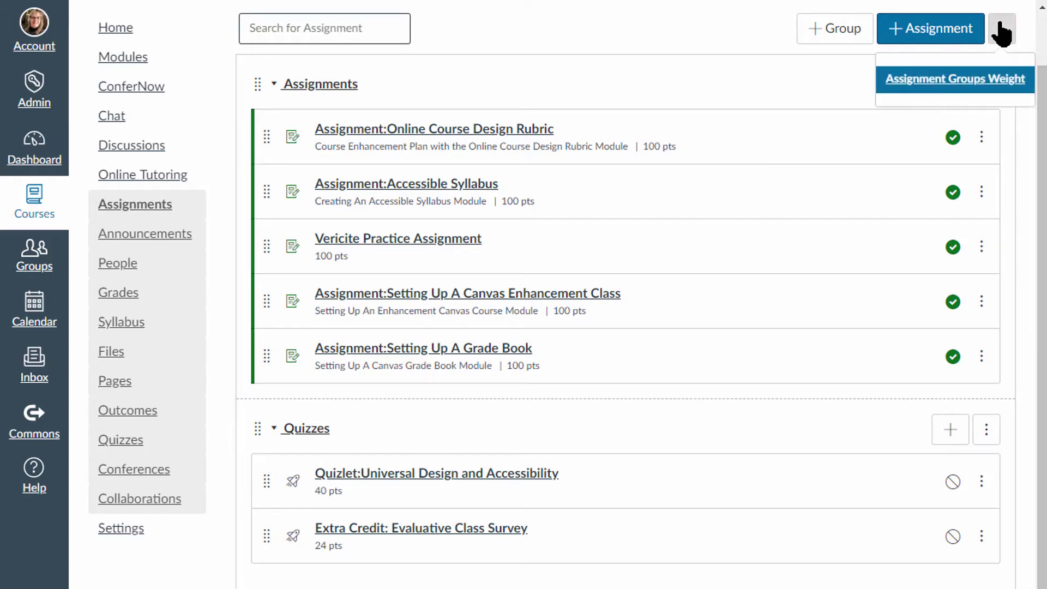
{"action": "left_click", "coordinate": [902, 82]}
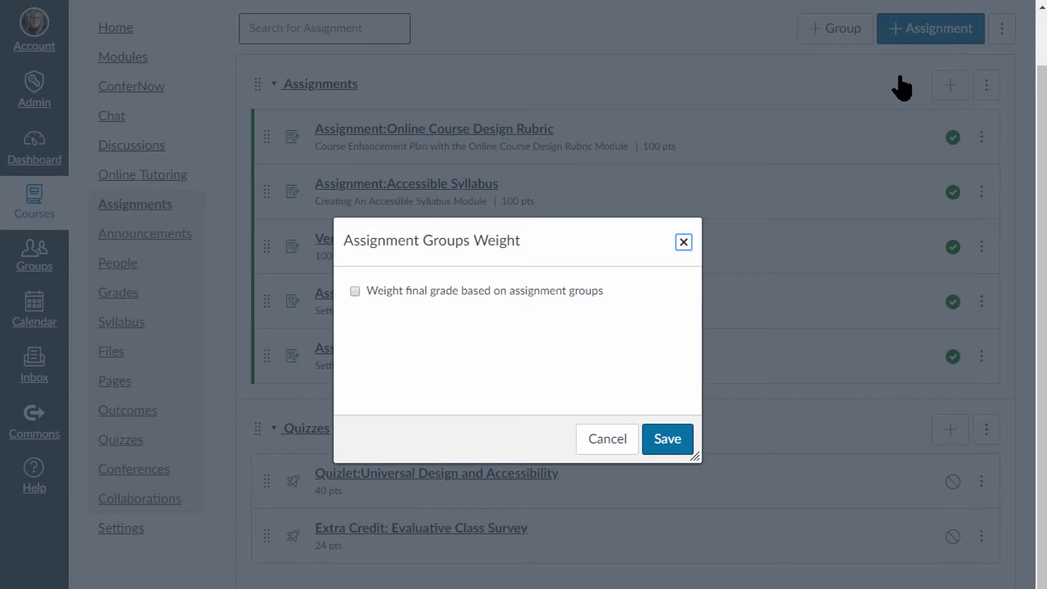
{"action": "left_click", "coordinate": [354, 293]}
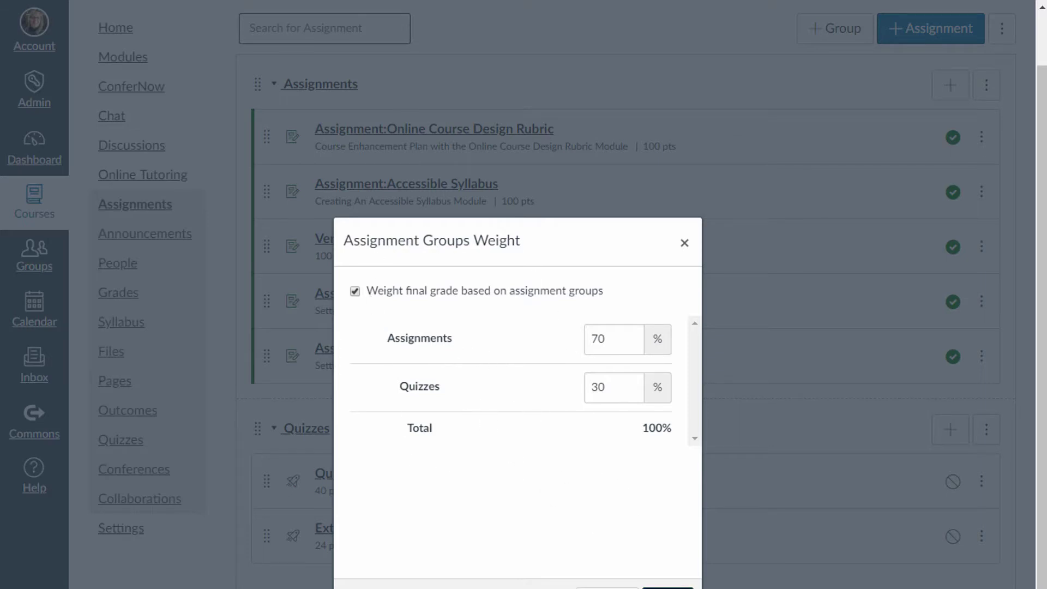
{"action": "left_click", "coordinate": [668, 588]}
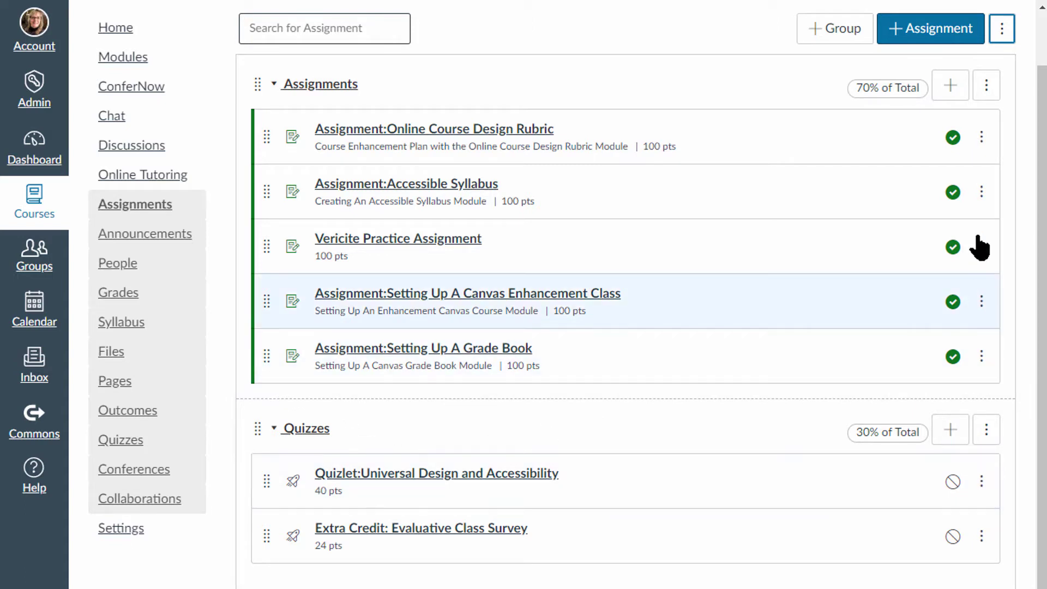
- Turn off weighting of the final grade by assignment groups and save
{"action": "left_click", "coordinate": [1002, 30]}
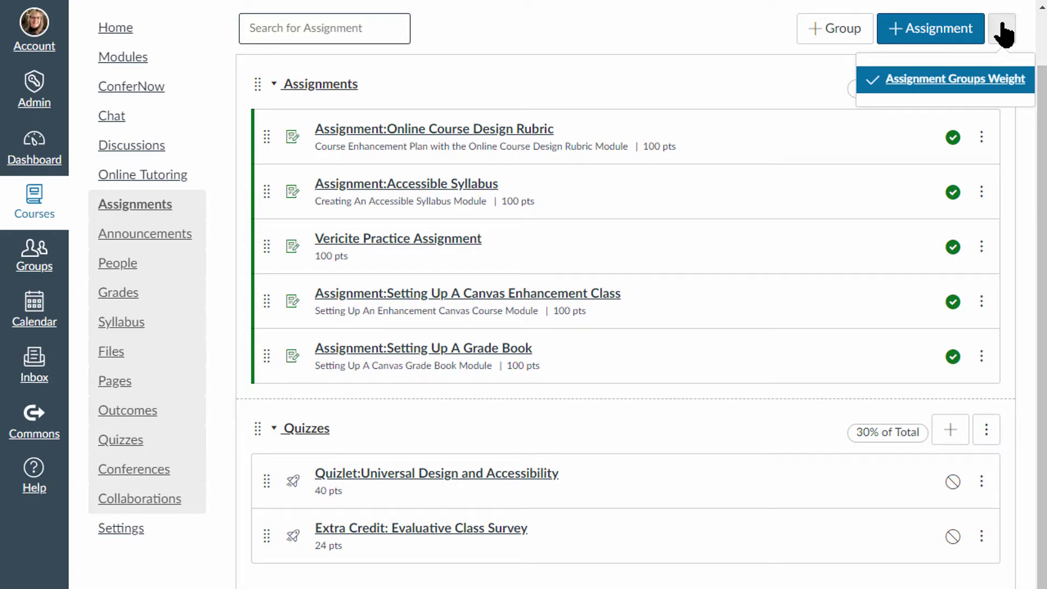
{"action": "left_click", "coordinate": [925, 82]}
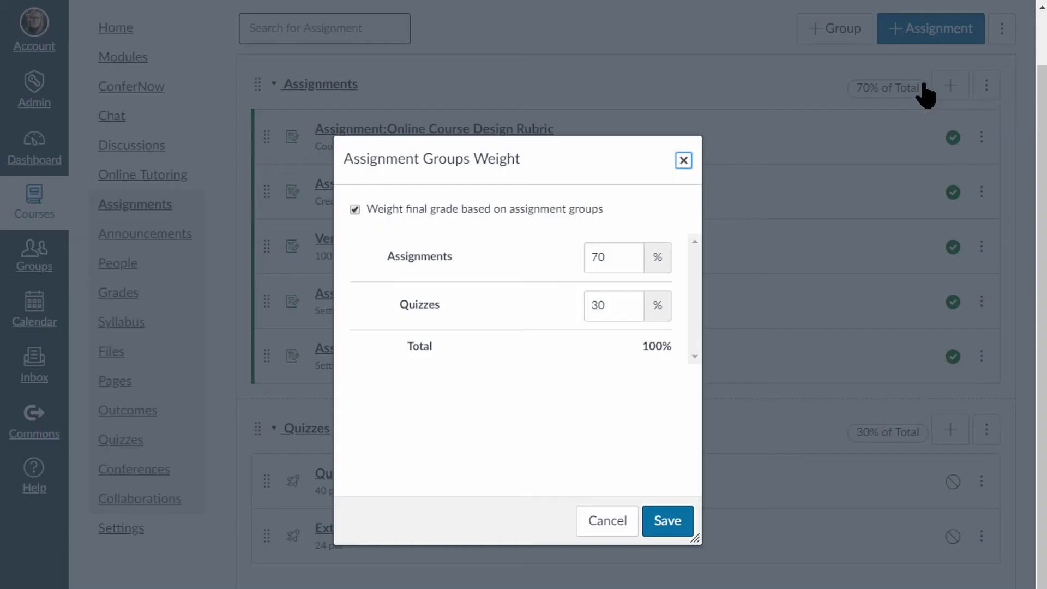
{"action": "left_click", "coordinate": [355, 210]}
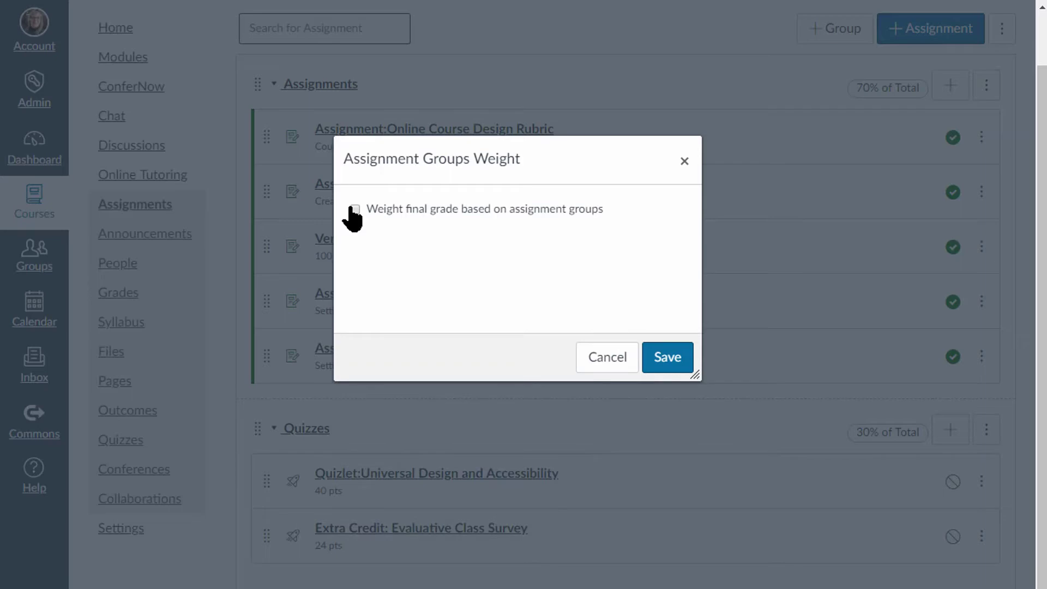
{"action": "left_click", "coordinate": [665, 354]}
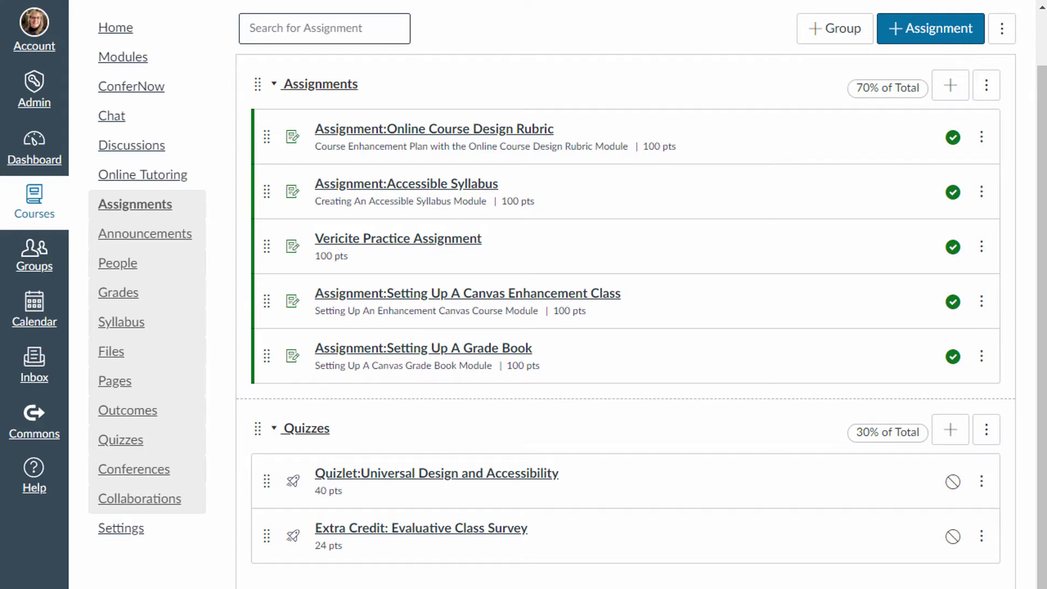
- Edit the Quizzes group so that 1 lowest score is ignored for each student
{"action": "left_click", "coordinate": [987, 431]}
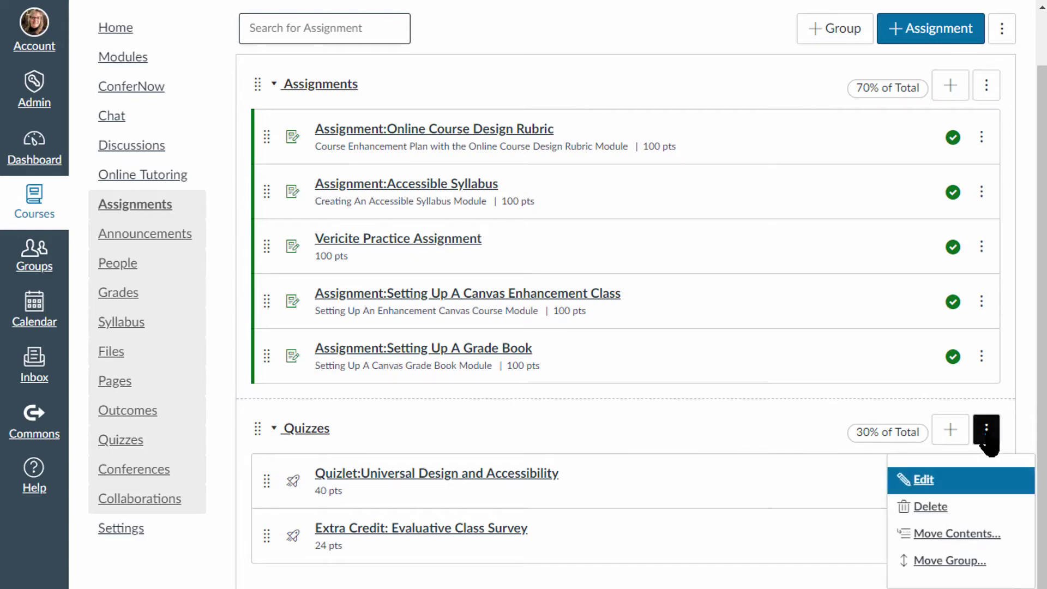
{"action": "left_click", "coordinate": [923, 480]}
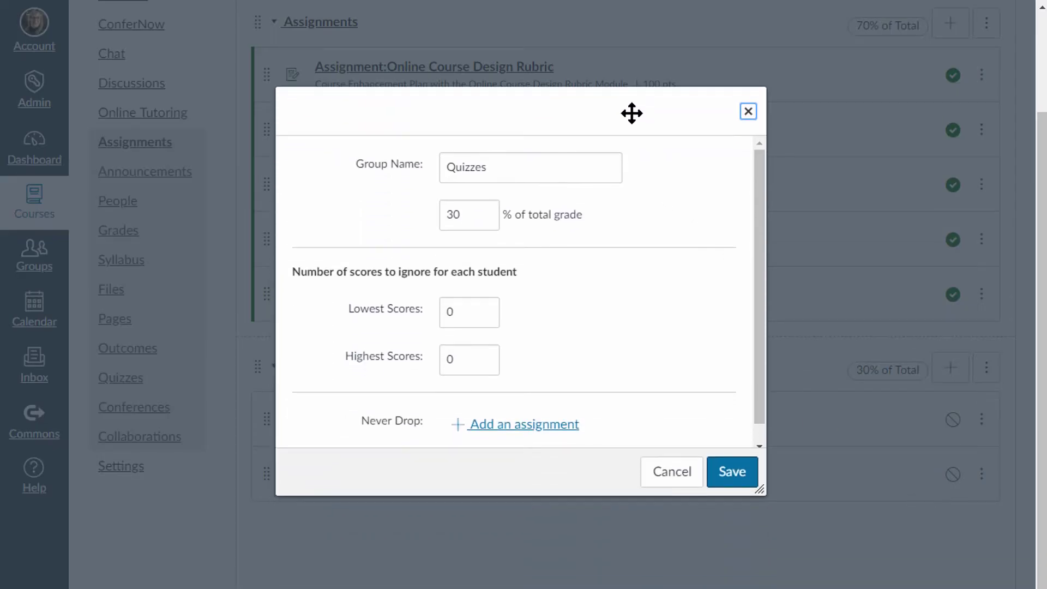
{"action": "scroll", "coordinate": [632, 113], "scroll_direction": "up", "scroll_amount": 1}
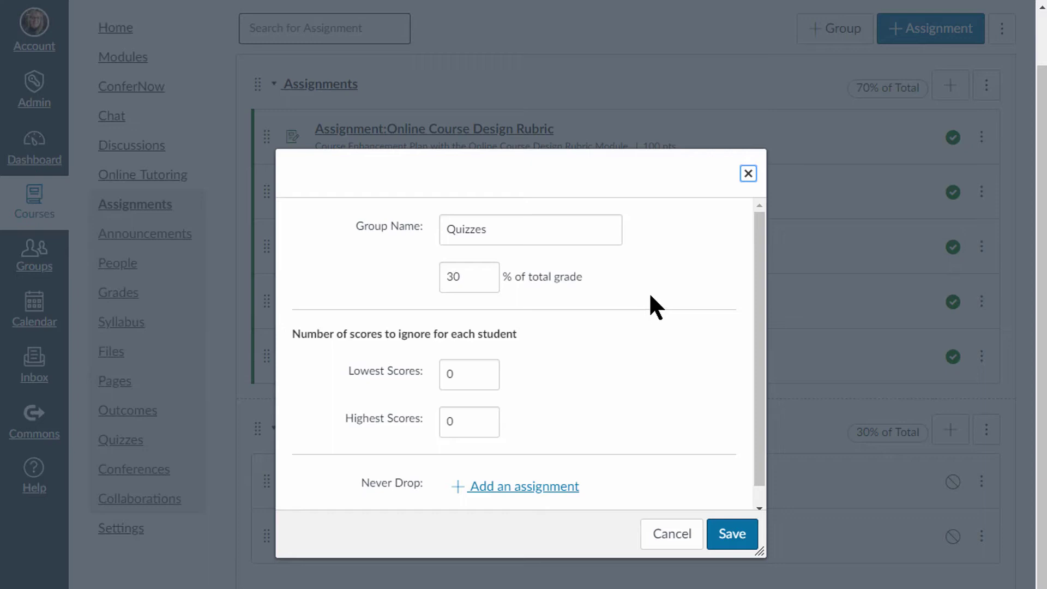
{"action": "scroll", "coordinate": [675, 308], "scroll_direction": "down", "scroll_amount": 1}
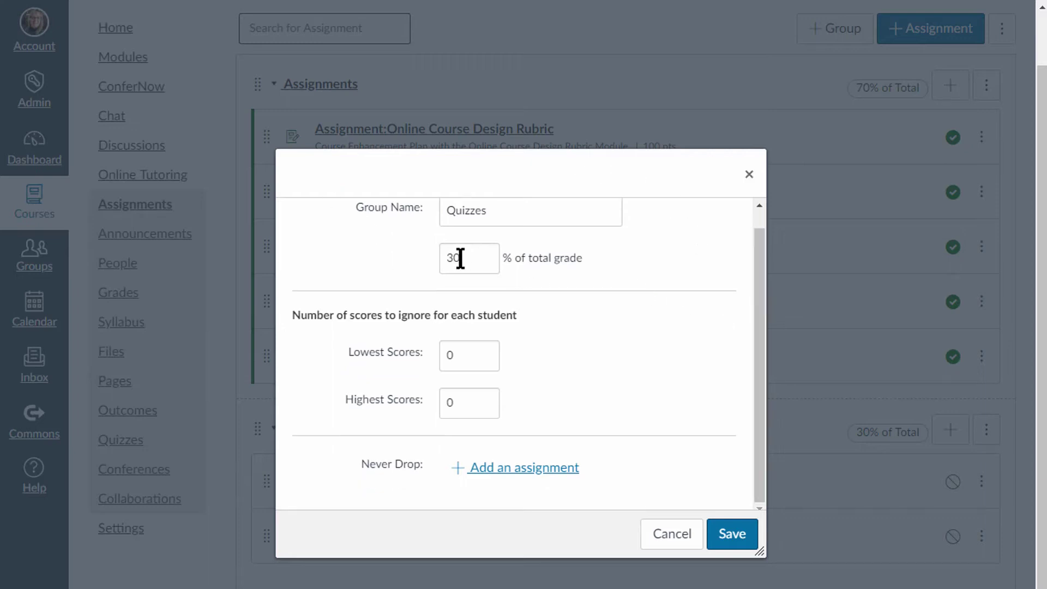
{"action": "left_click", "coordinate": [486, 352]}
- Add Quizlet:Universal Design and Accessibility as a never-drop assignment in the Quizzes group and save the group
{"action": "left_click", "coordinate": [522, 469]}
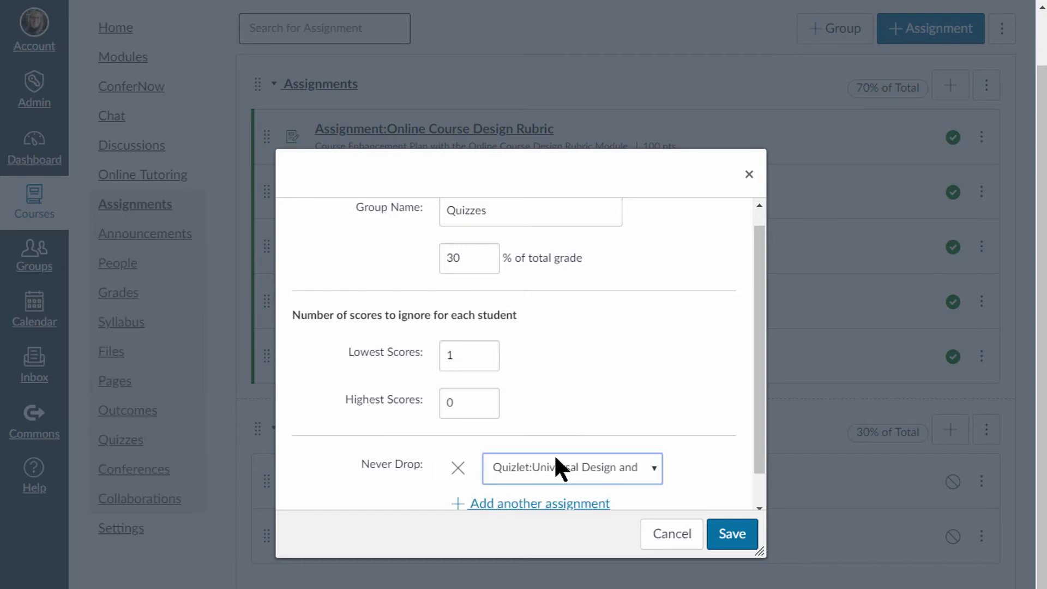
{"action": "left_click_drag", "start_coordinate": [759, 247], "coordinate": [758, 339]}
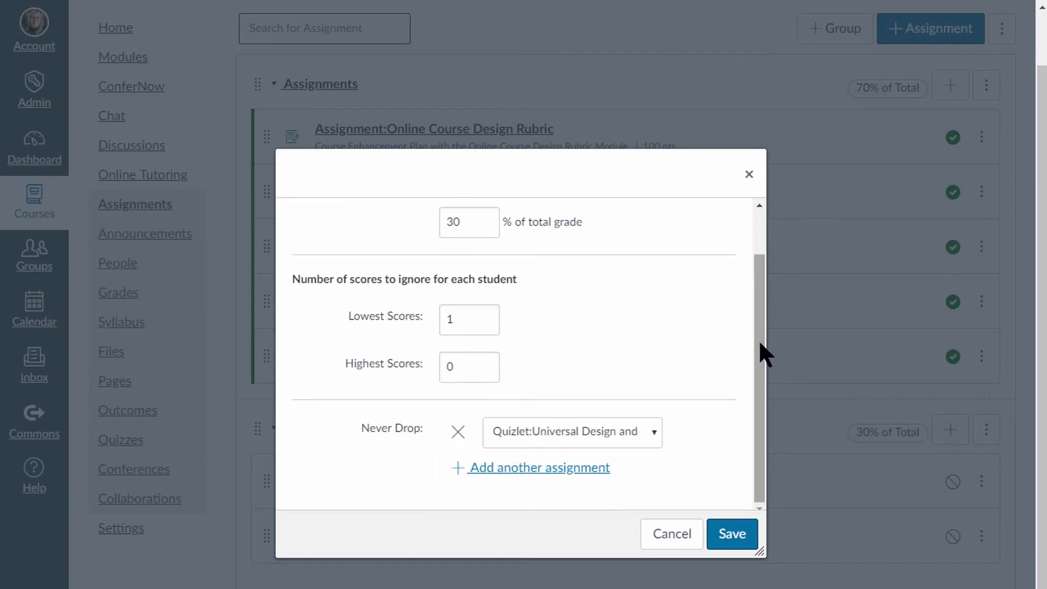
{"action": "left_click", "coordinate": [655, 433]}
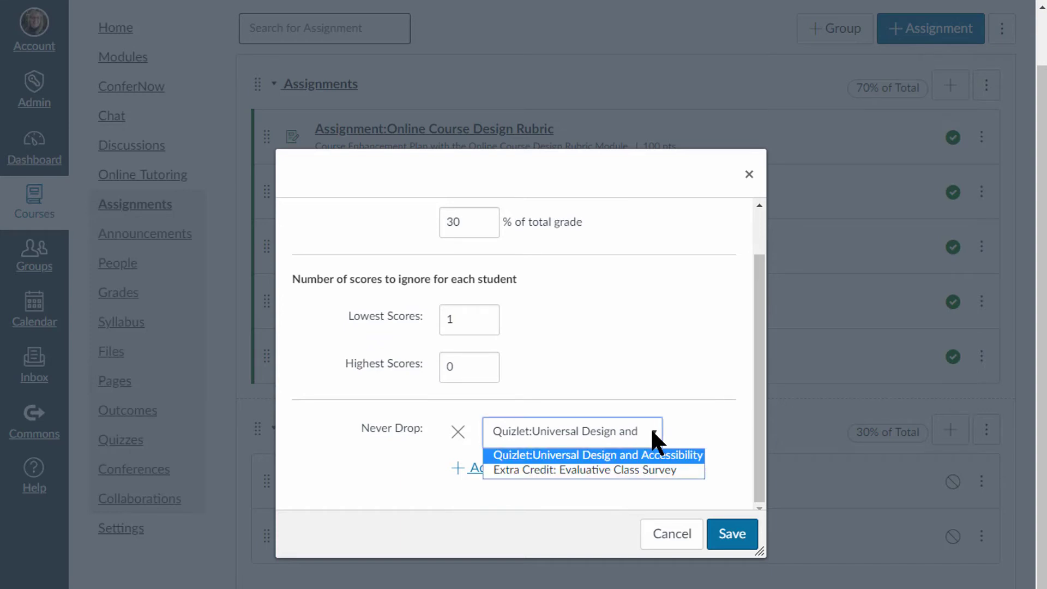
{"action": "left_click", "coordinate": [668, 455]}
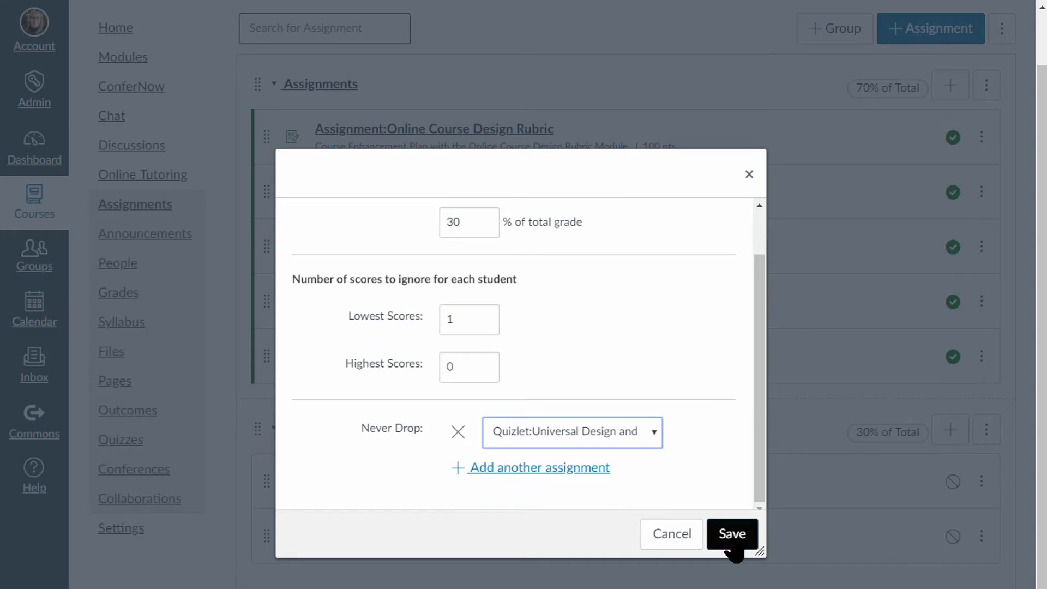
{"action": "left_click", "coordinate": [730, 546]}
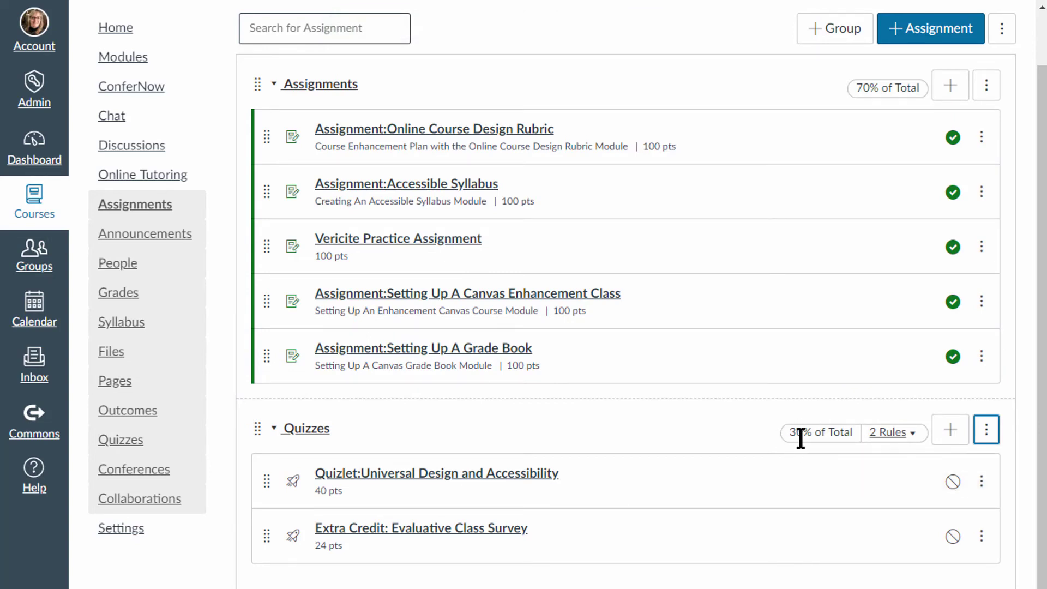
- Check the Quizzes group's rules and publish both of its items, Quizlet:Universal Design and Accessibility and Extra Credit: Evaluative Class Survey
{"action": "mouse_move", "coordinate": [912, 434]}
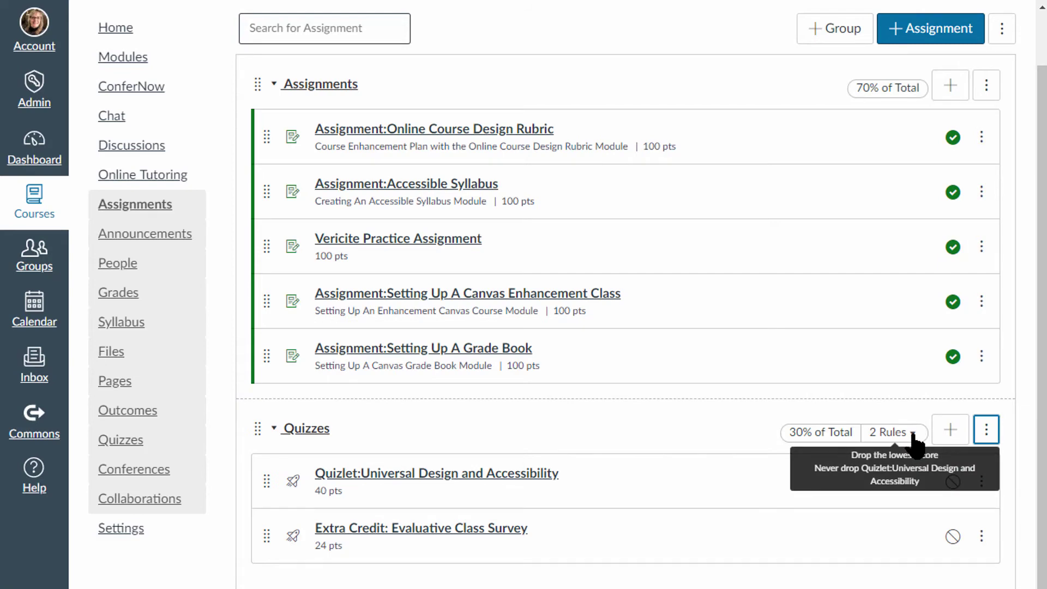
{"action": "scroll", "coordinate": [912, 436], "scroll_direction": "up", "scroll_amount": 1}
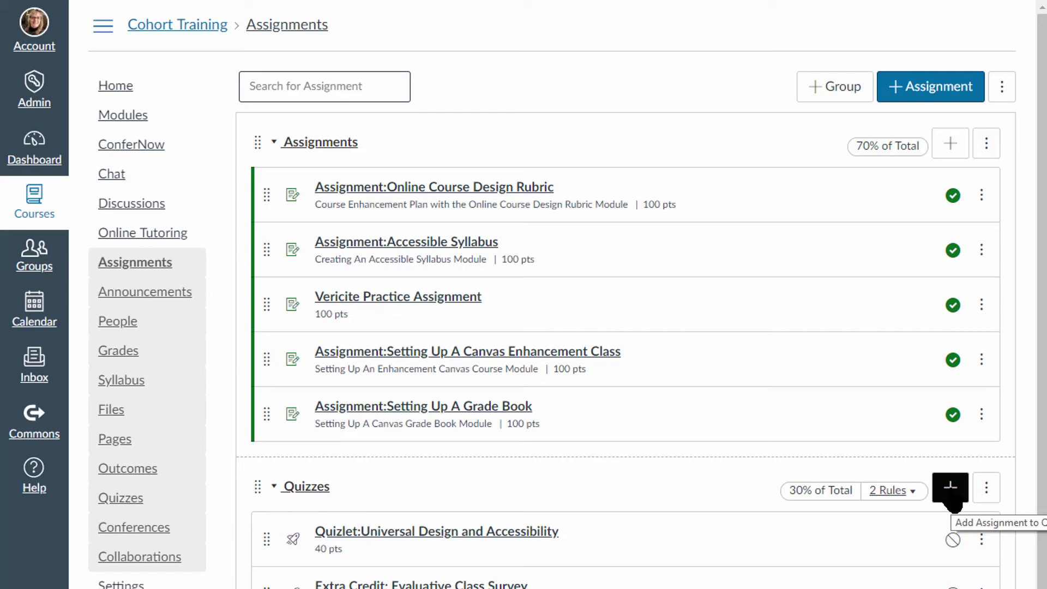
{"action": "scroll", "coordinate": [1031, 382], "scroll_direction": "down", "scroll_amount": 1}
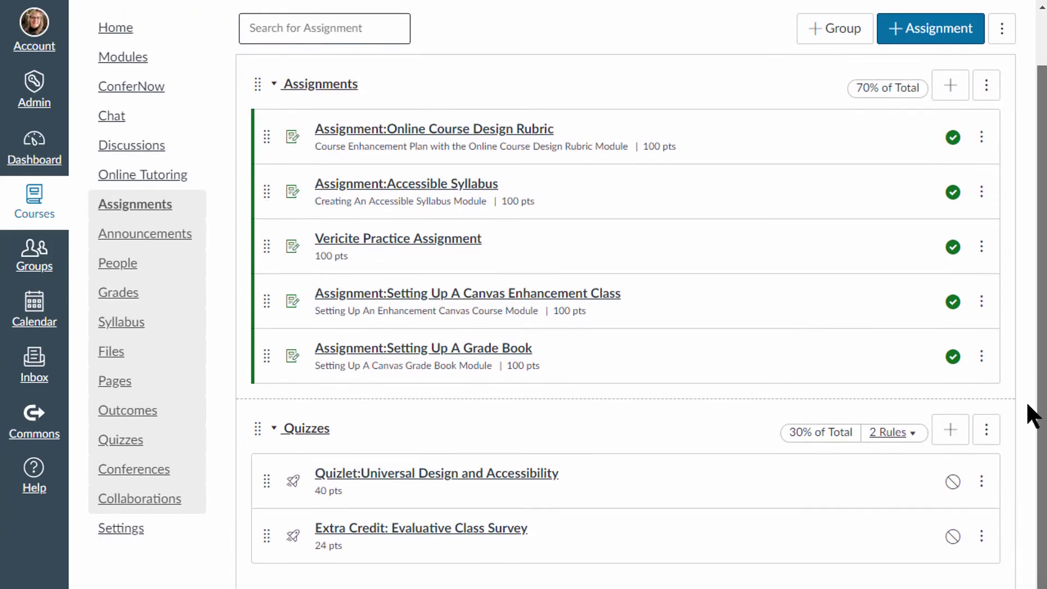
{"action": "left_click", "coordinate": [952, 482]}
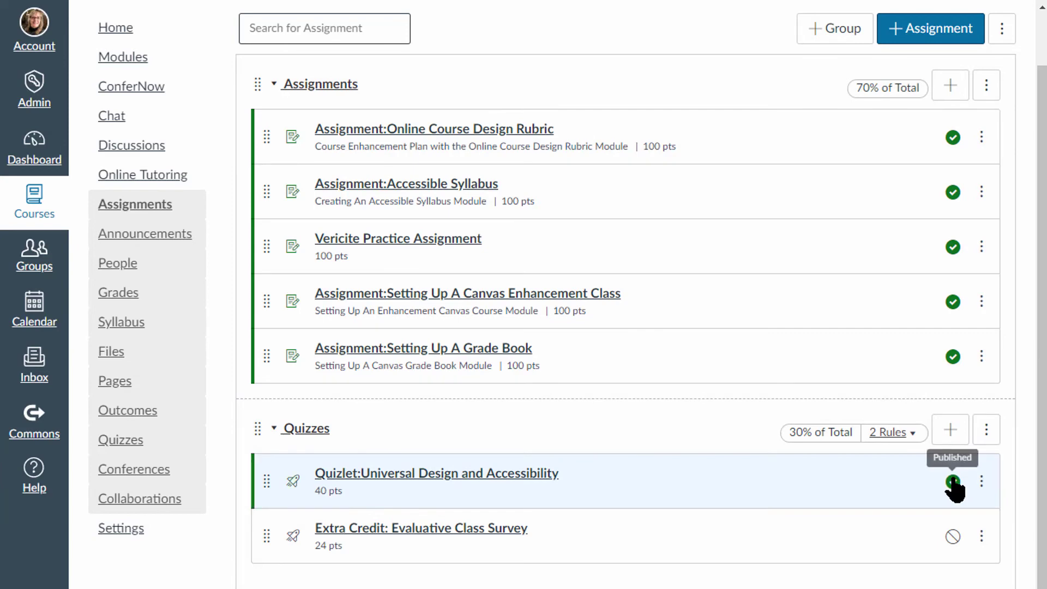
{"action": "left_click", "coordinate": [953, 536]}
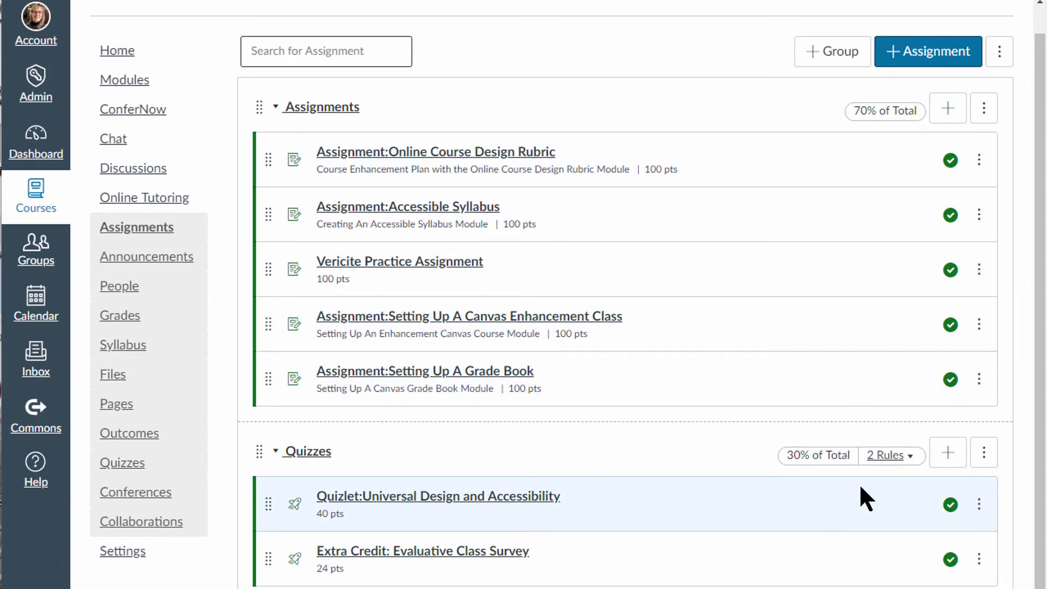
- Review the Quizzes group's score-dropping rules and open the course gradebook
{"action": "mouse_move", "coordinate": [908, 459]}
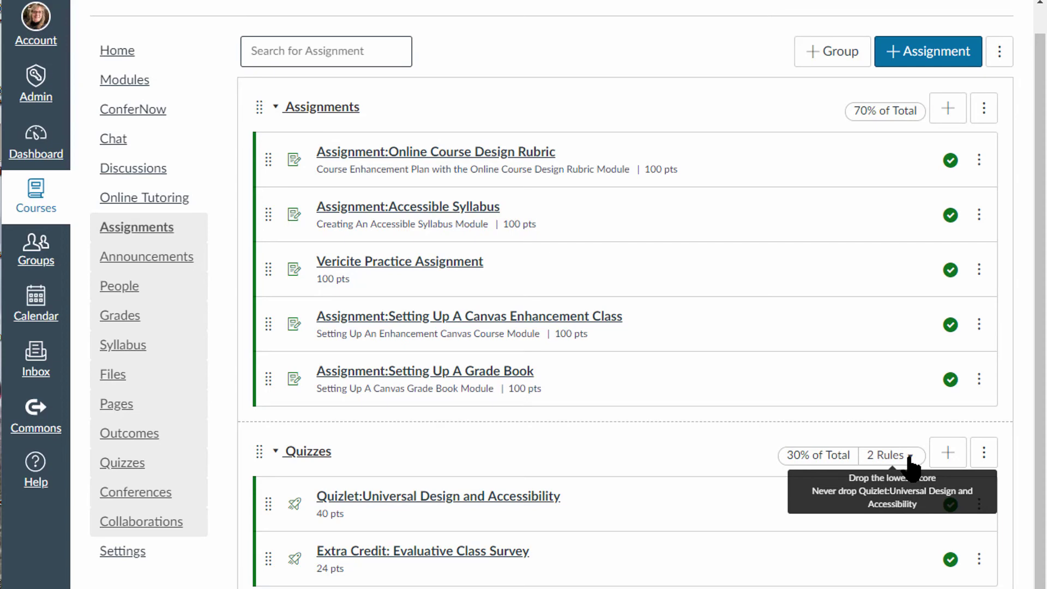
{"action": "left_click", "coordinate": [123, 315]}
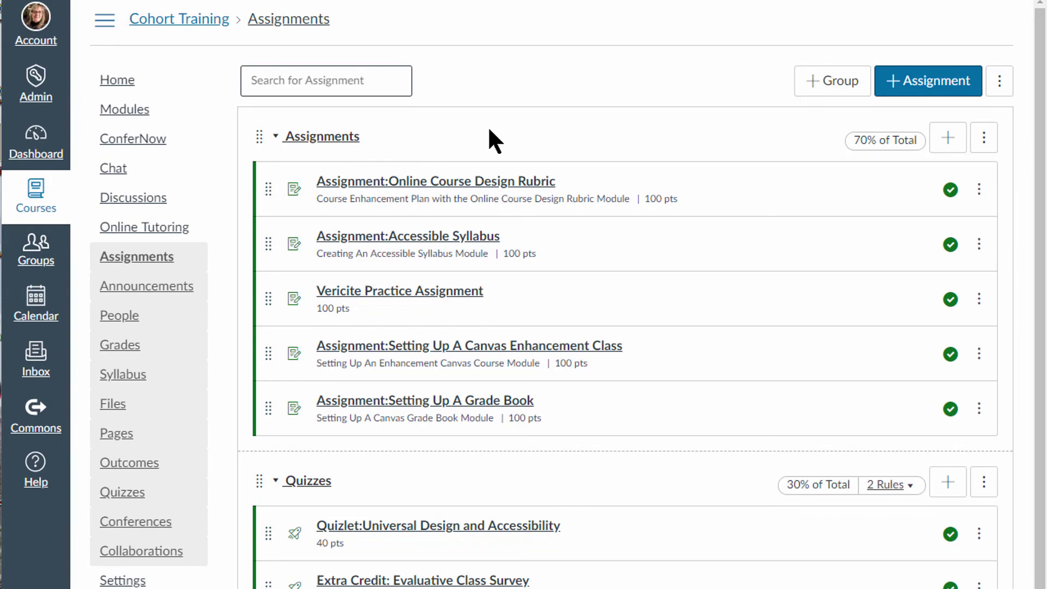
{"action": "left_click", "coordinate": [983, 139]}
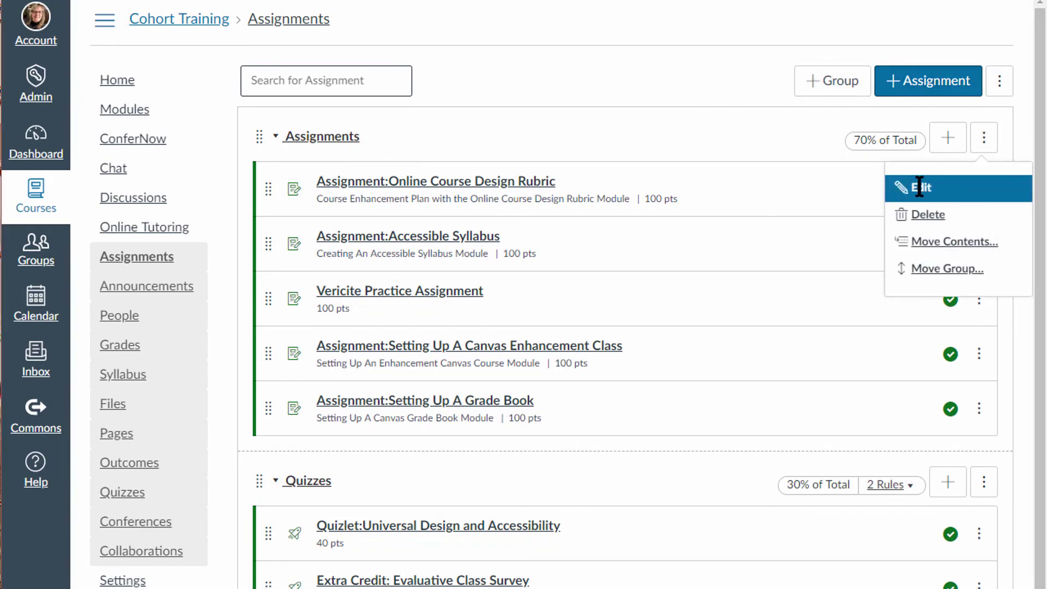
{"action": "left_click", "coordinate": [612, 64]}
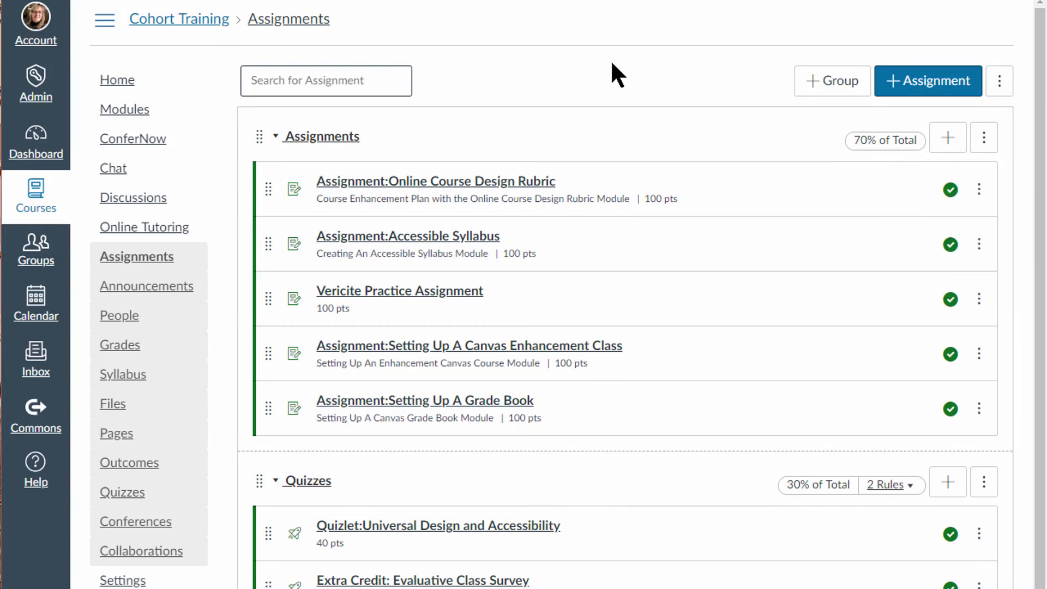